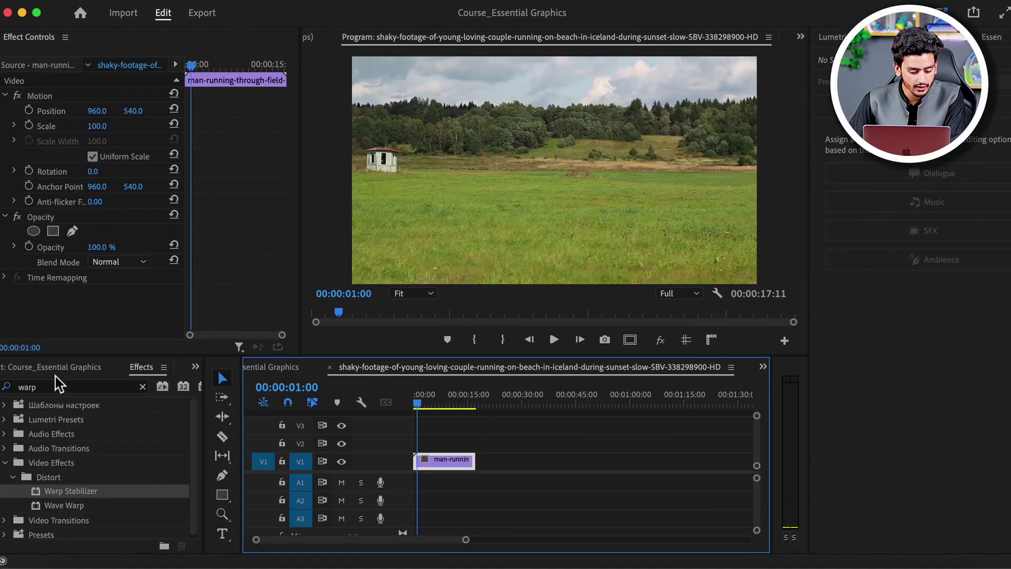
# Search 'warp' in Effects and apply Warp Stabilizer to the man-running clip on V1
pyautogui.doubleClick(50, 387)
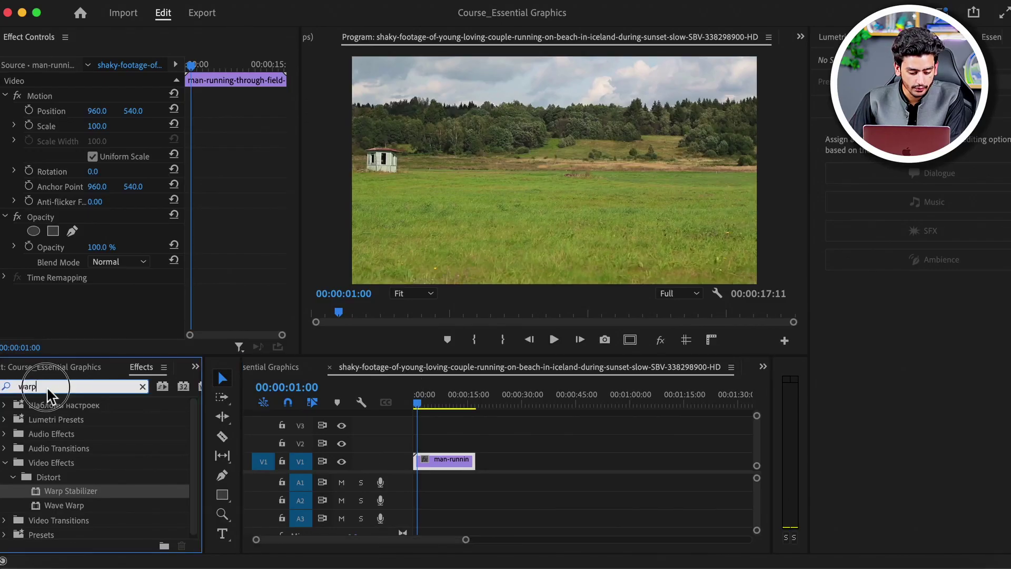
pyautogui.write('warp')
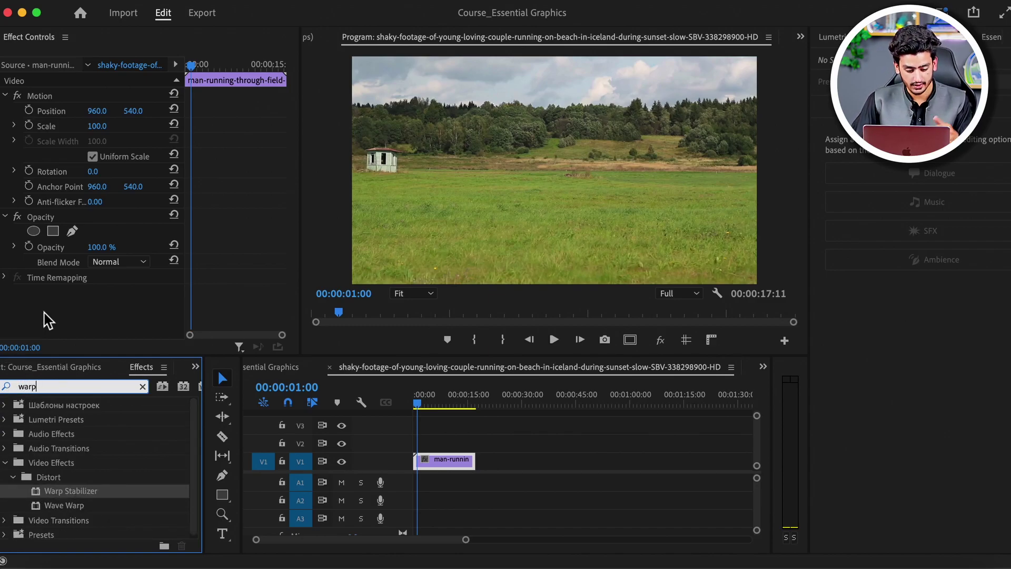
pyautogui.moveTo(84, 495); pyautogui.dragTo(459, 474)
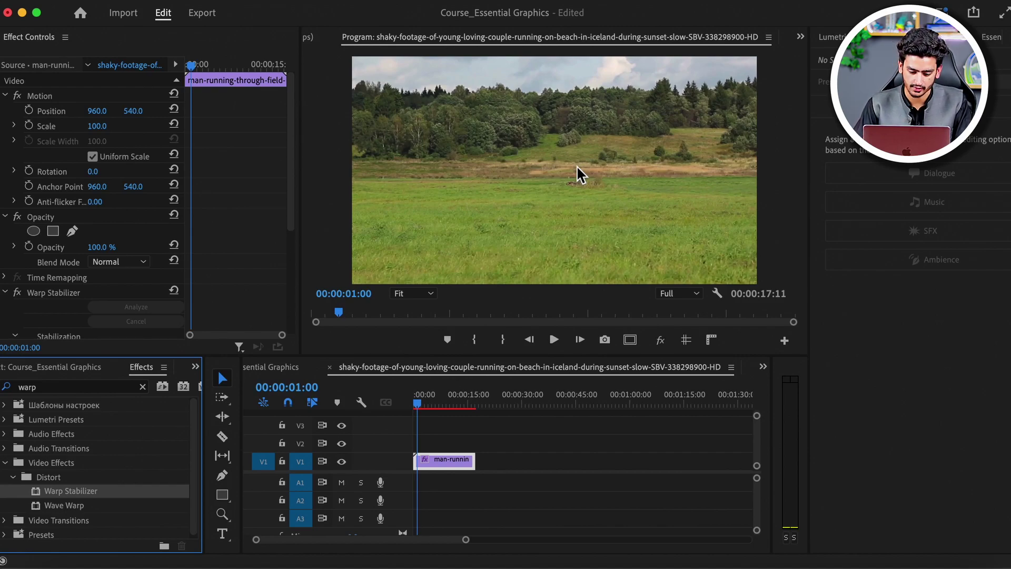
# Disable Warp Stabilizer and play the clip from its start to see the shaky footage
pyautogui.click(17, 293)
pyautogui.click(413, 403)
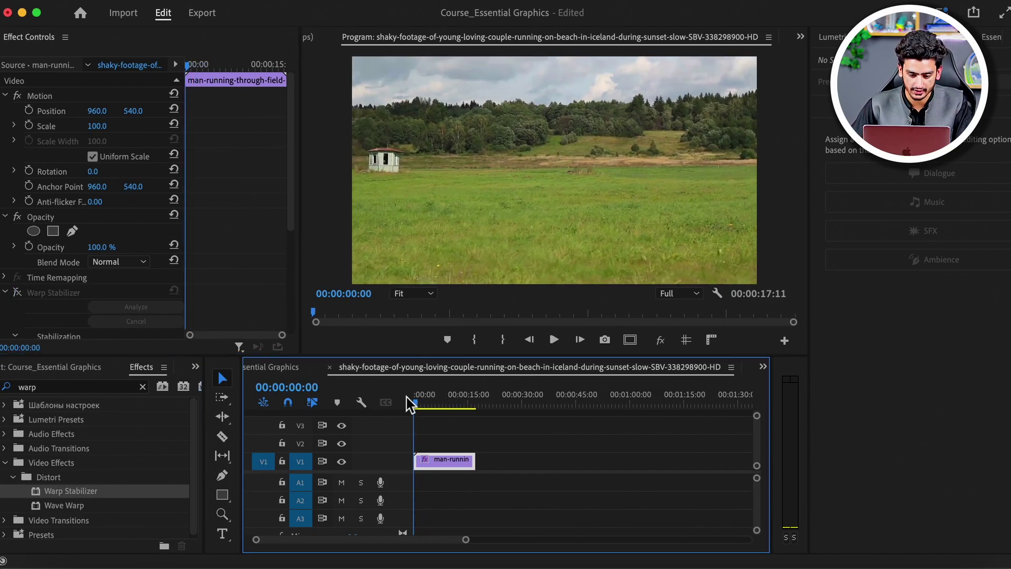
pyautogui.press('space')
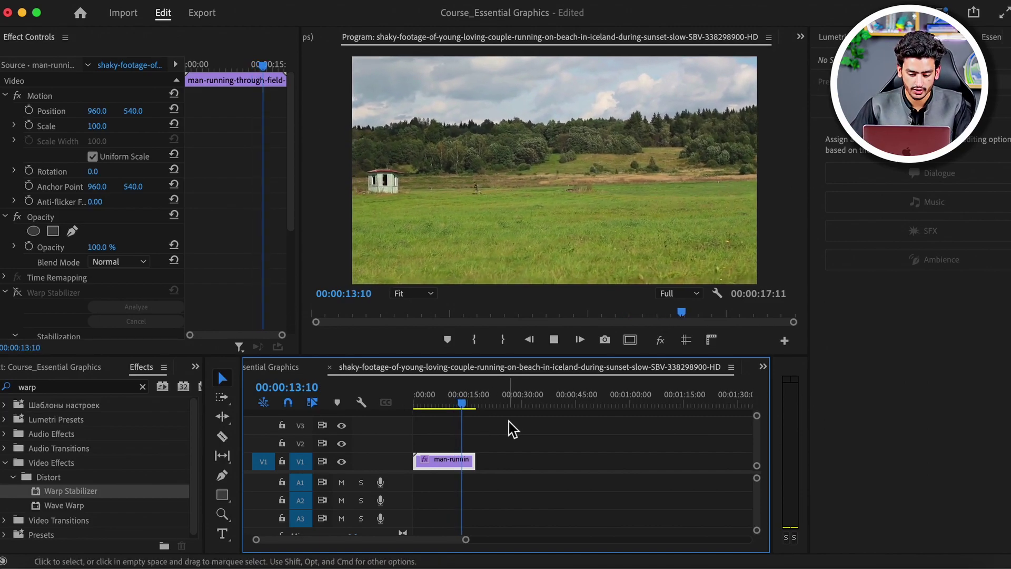
pyautogui.click(452, 429)
# Re-enable Warp Stabilizer and return the playhead to the beginning
pyautogui.click(435, 402)
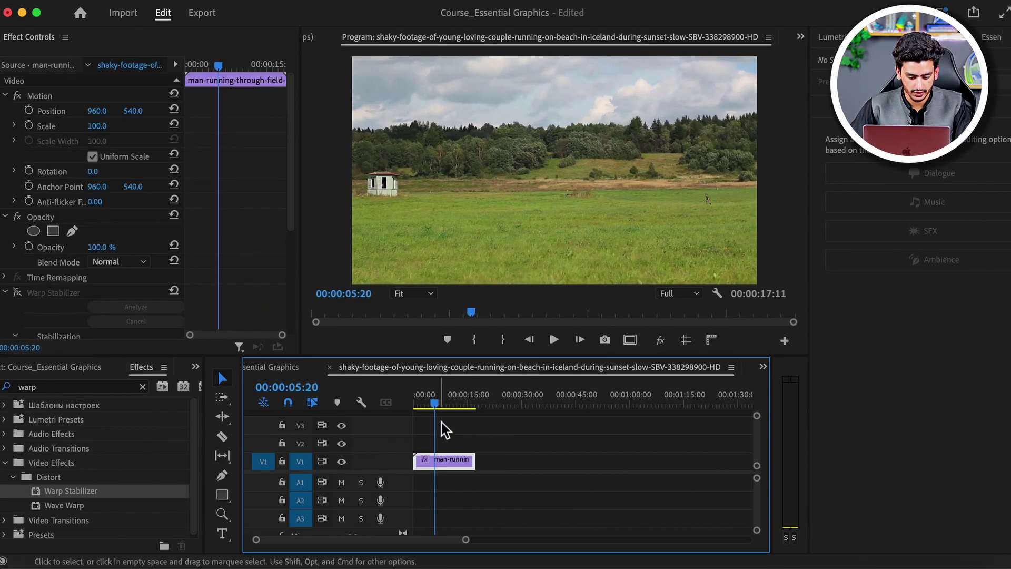
pyautogui.click(18, 292)
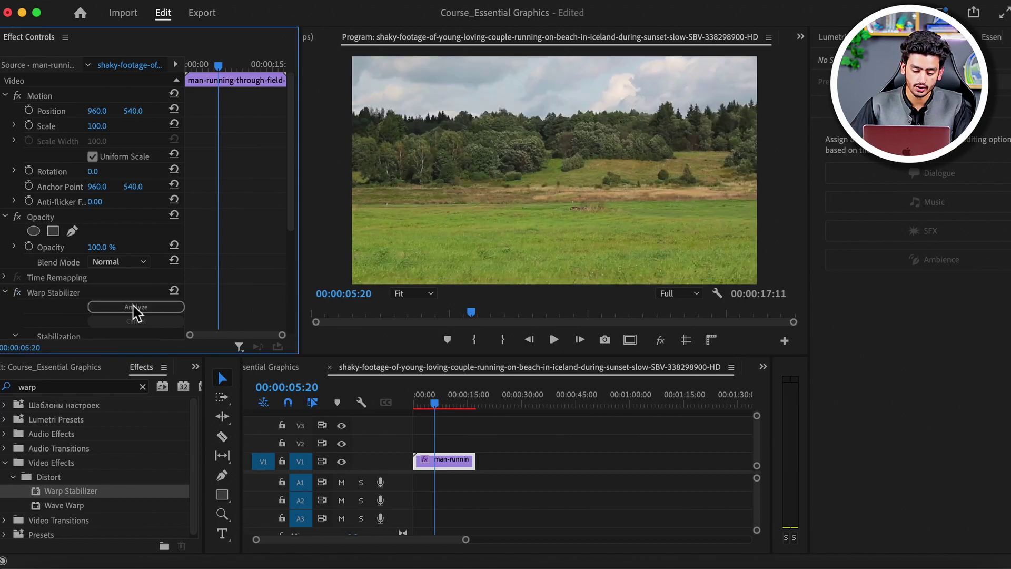
pyautogui.moveTo(434, 403); pyautogui.dragTo(419, 408)
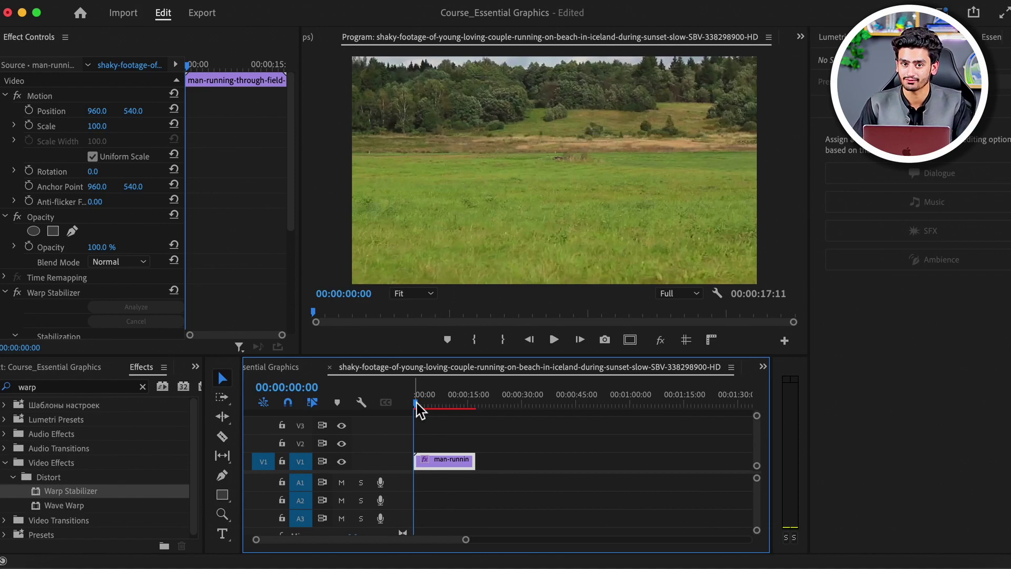
pyautogui.press('space')
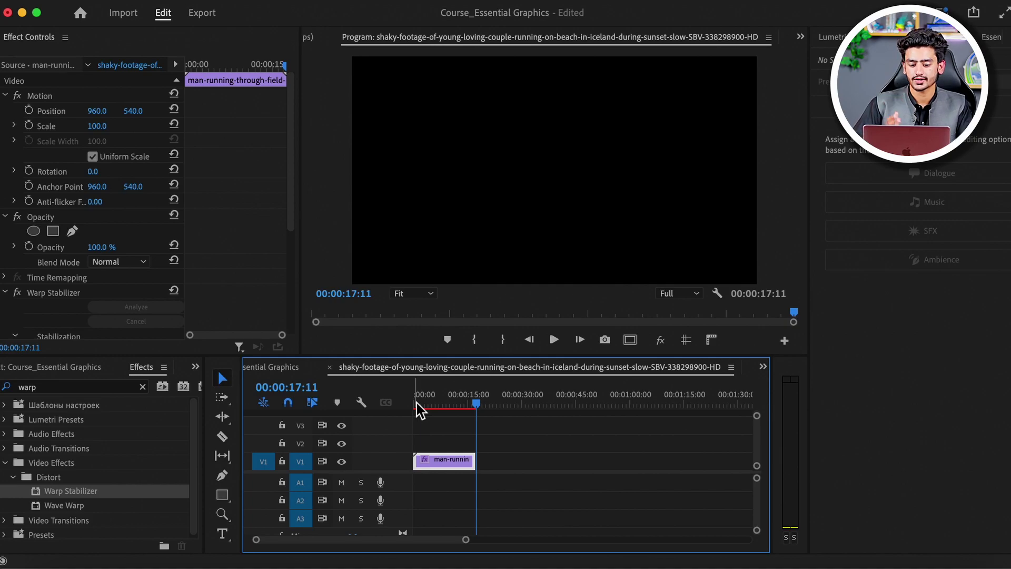
pyautogui.moveTo(419, 409); pyautogui.dragTo(435, 406)
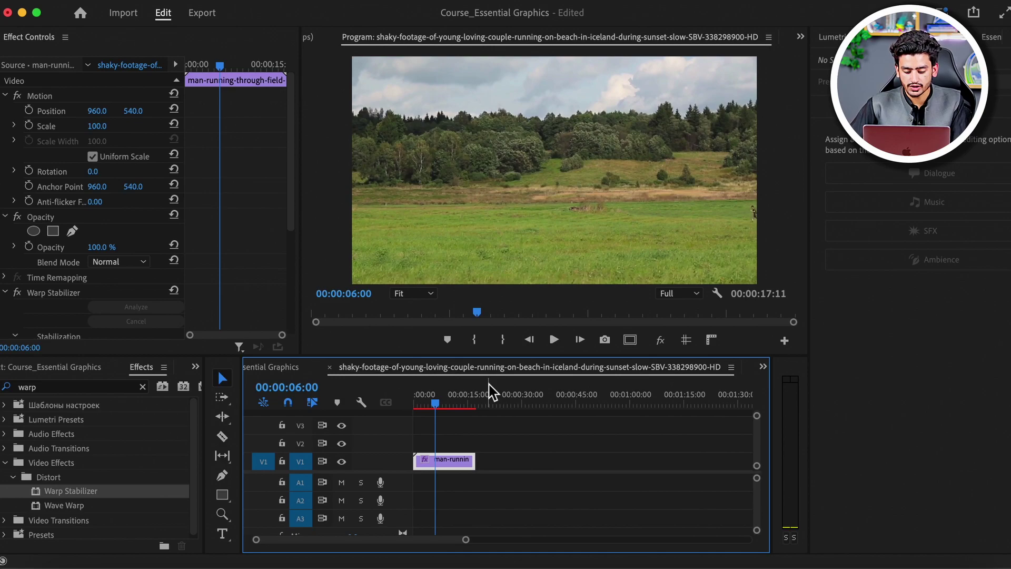
pyautogui.rightClick(451, 465)
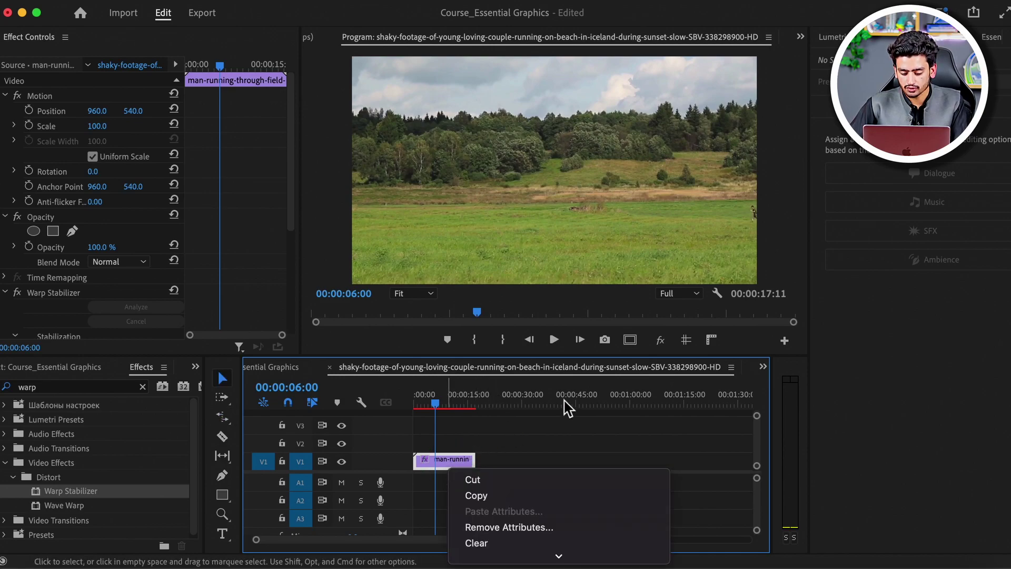
pyautogui.moveTo(559, 556)
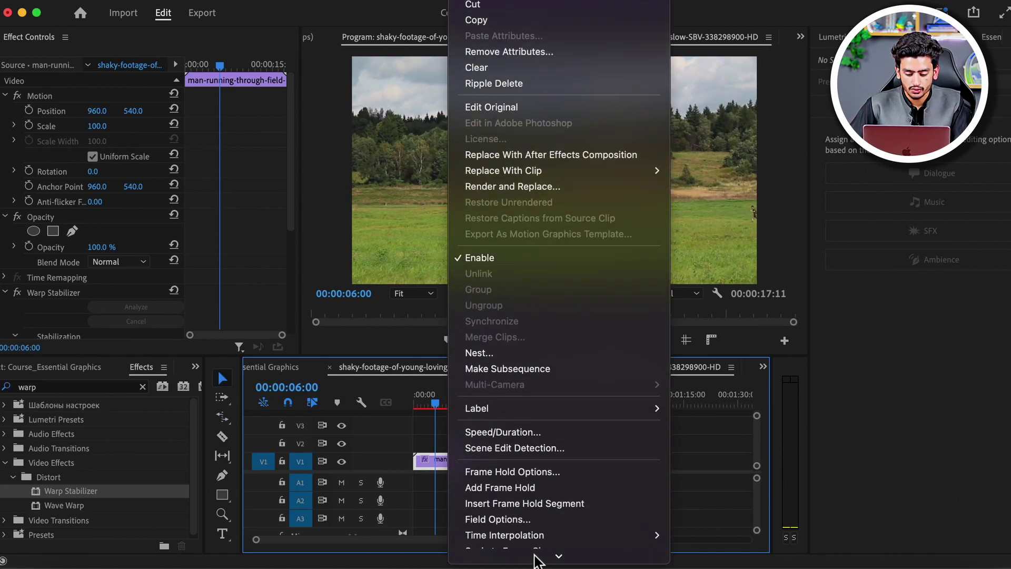
pyautogui.click(540, 401)
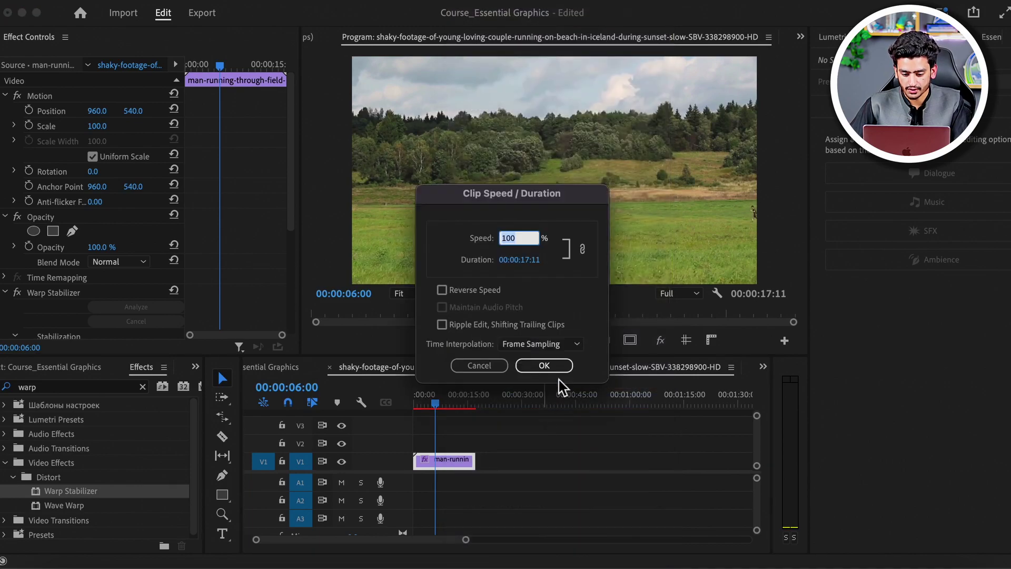
pyautogui.moveTo(518, 259); pyautogui.dragTo(676, 257)
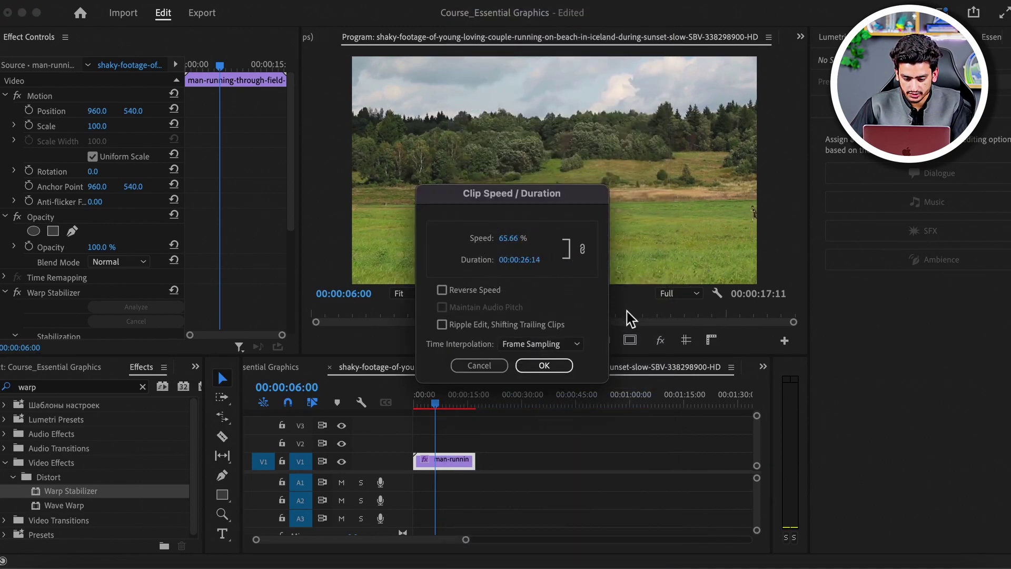
pyautogui.click(564, 367)
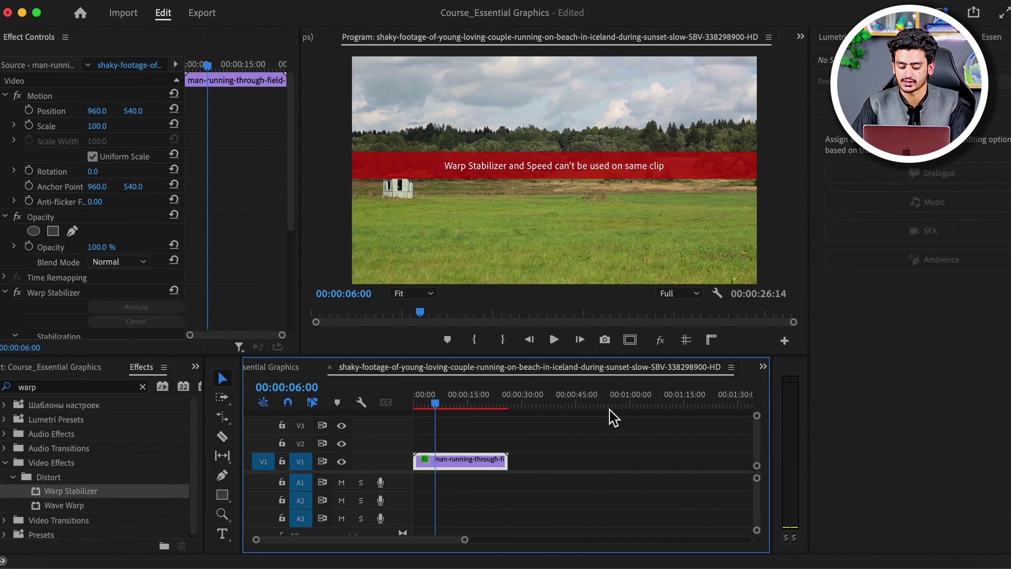
pyautogui.hotkey('ctrl', 'z')
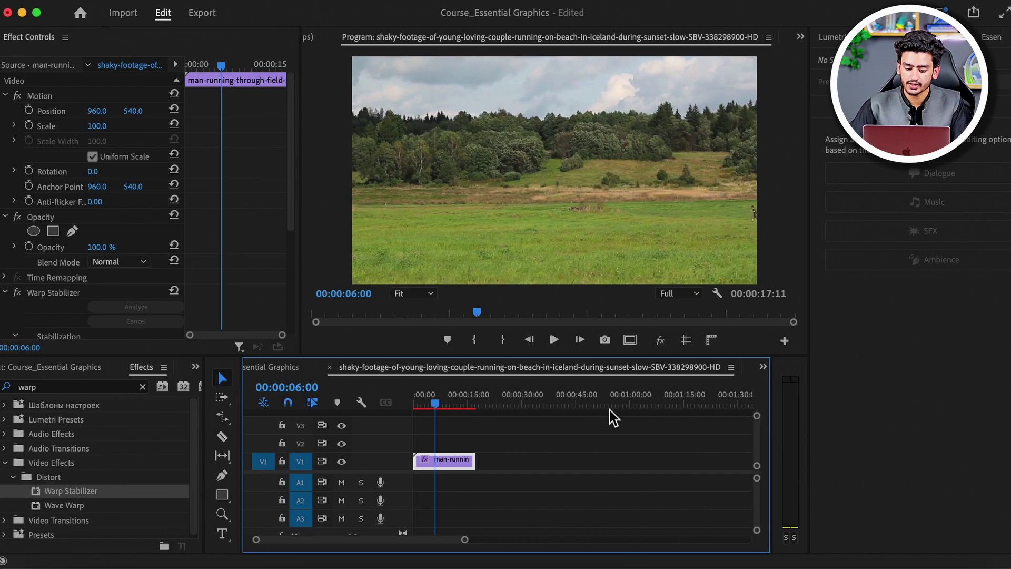
pyautogui.rightClick(453, 466)
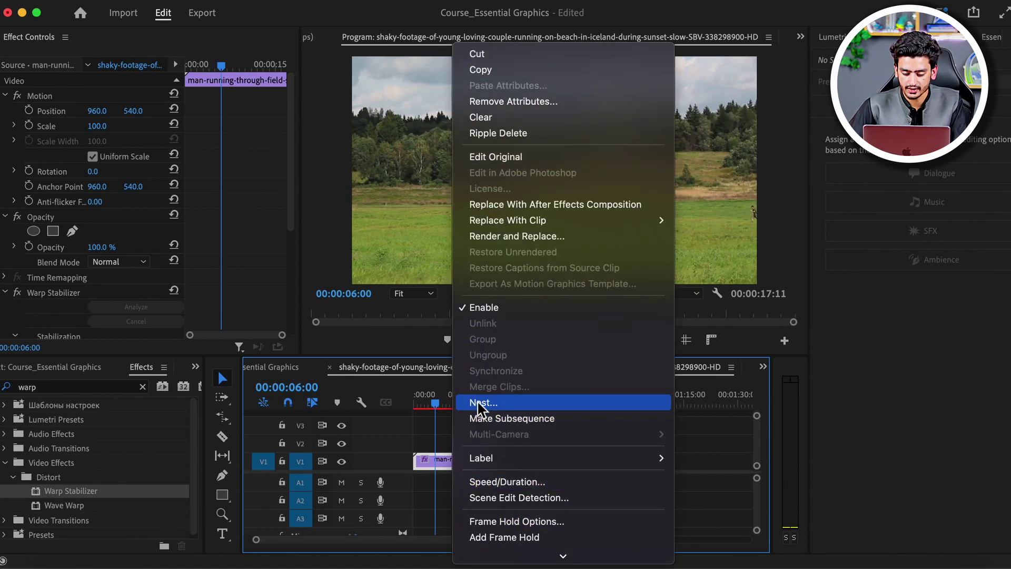
# Nest the V1 clip into a sequence named 'Stabalized footage' and select the nested clip
pyautogui.click(480, 404)
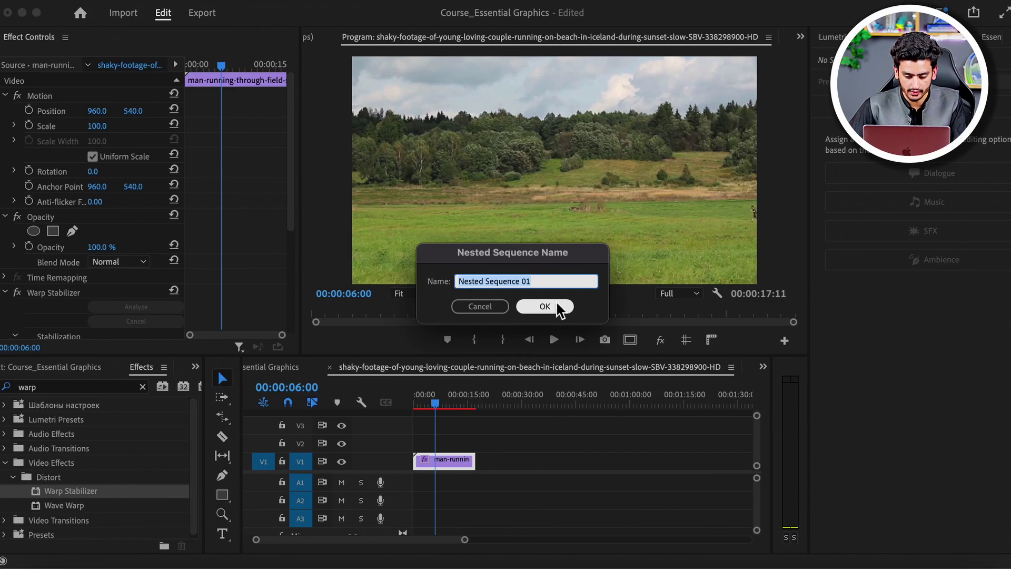
pyautogui.write('zt')
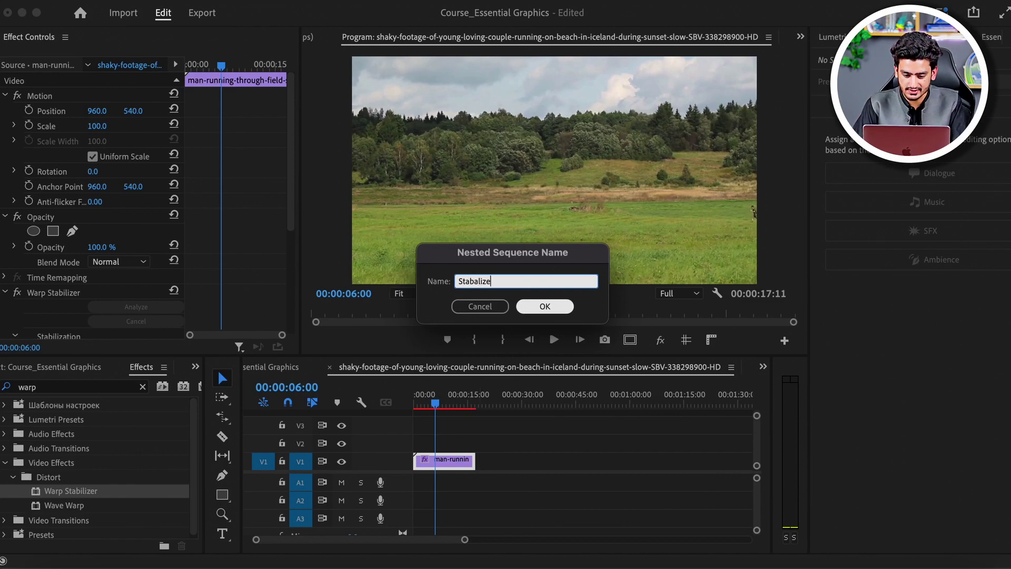
pyautogui.press('Return')
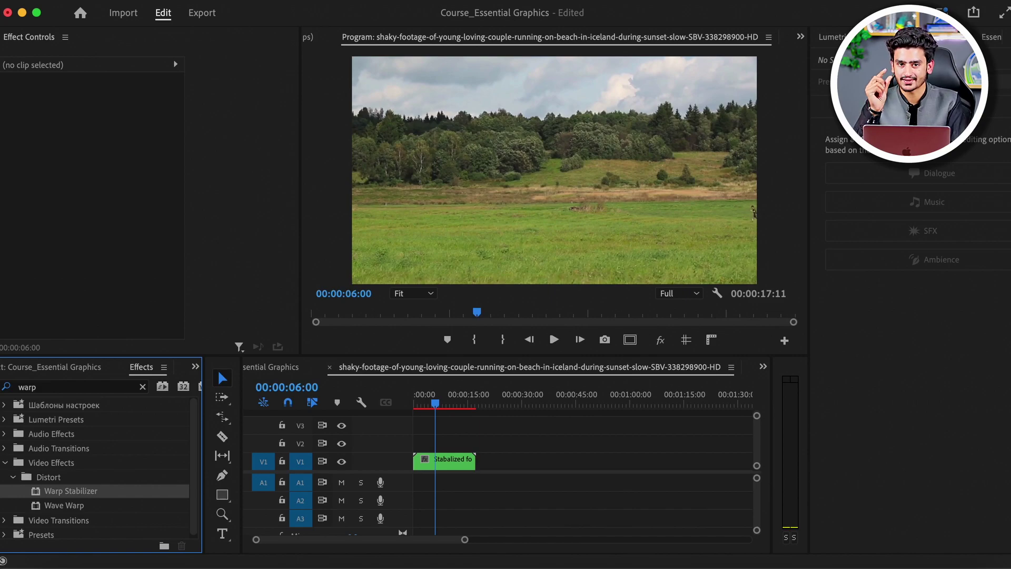
pyautogui.click(447, 461)
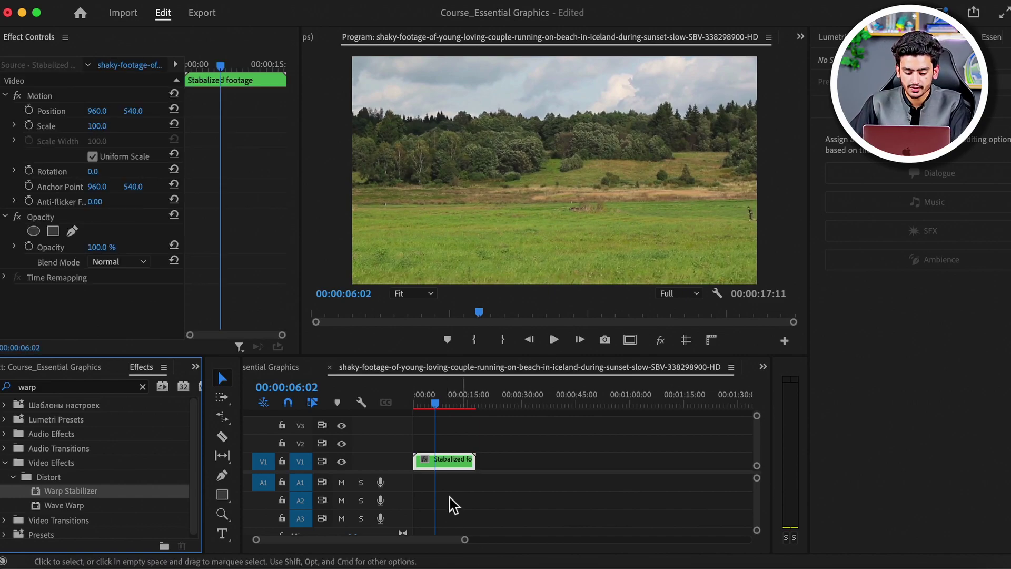
# Stretch the nested clip's duration to 00:00:27:00 (64.59% speed), then open its sequence
pyautogui.rightClick(448, 466)
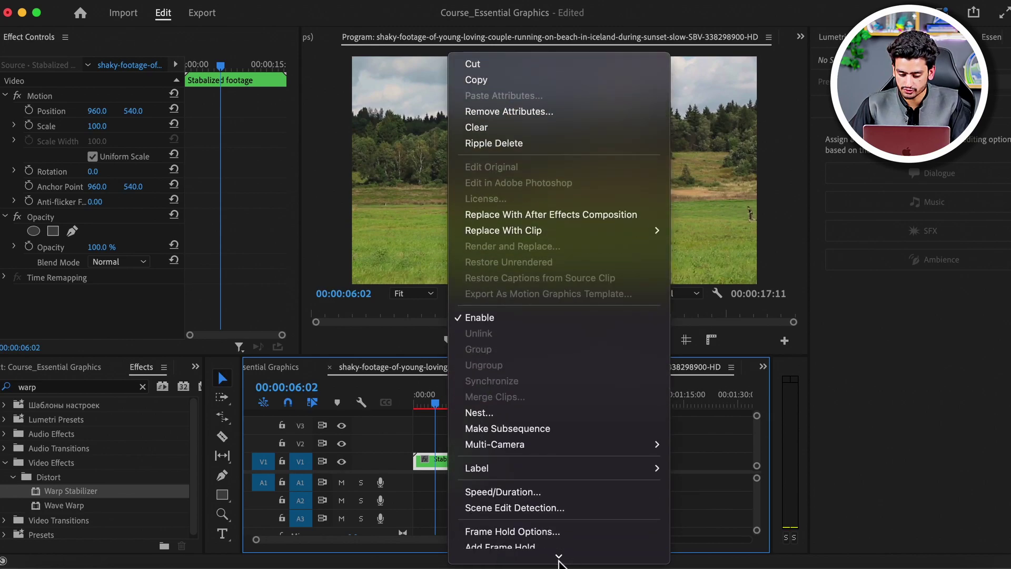
pyautogui.click(545, 412)
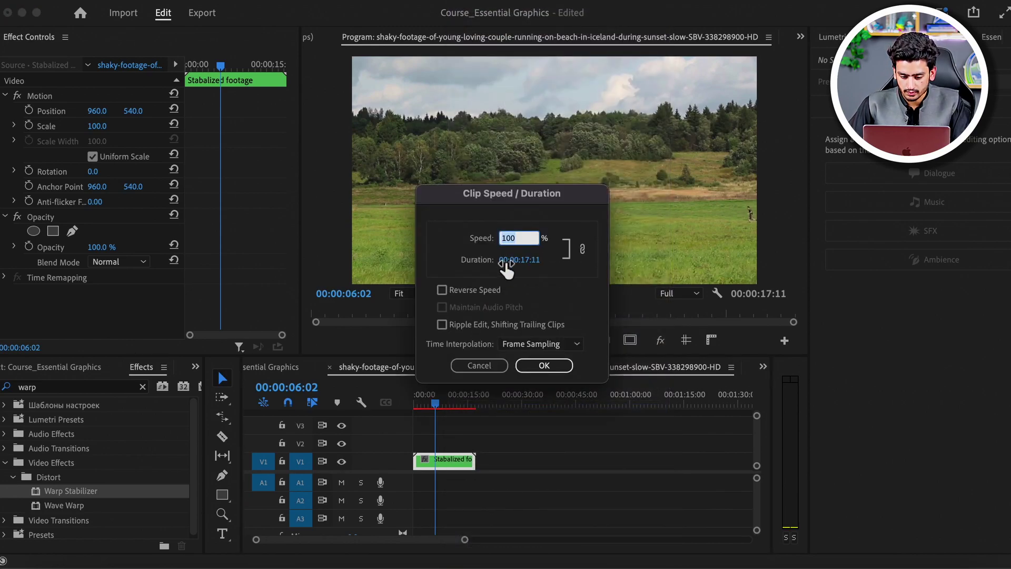
pyautogui.moveTo(506, 261); pyautogui.dragTo(550, 263)
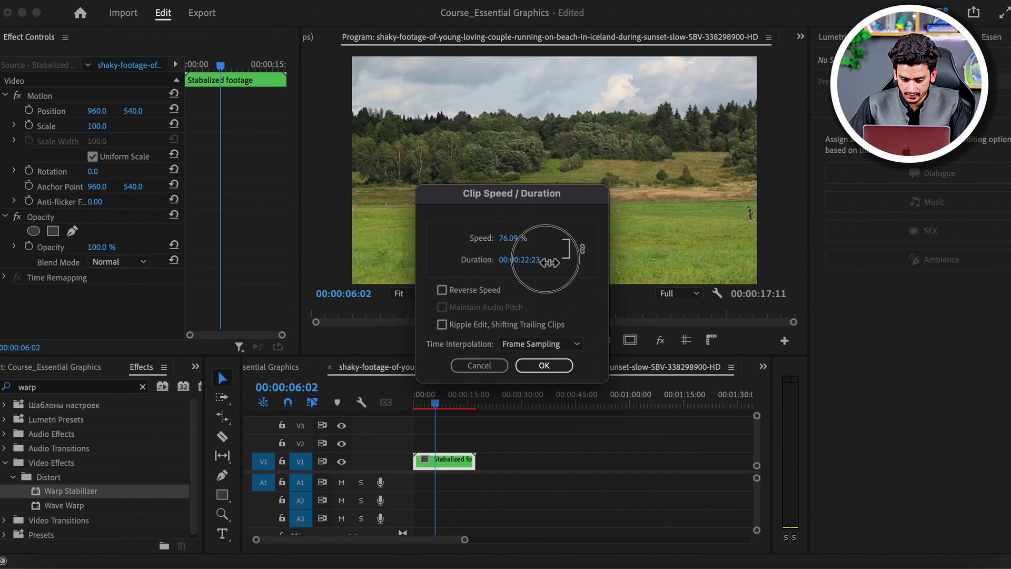
pyautogui.moveTo(550, 262); pyautogui.dragTo(604, 253)
pyautogui.click(544, 366)
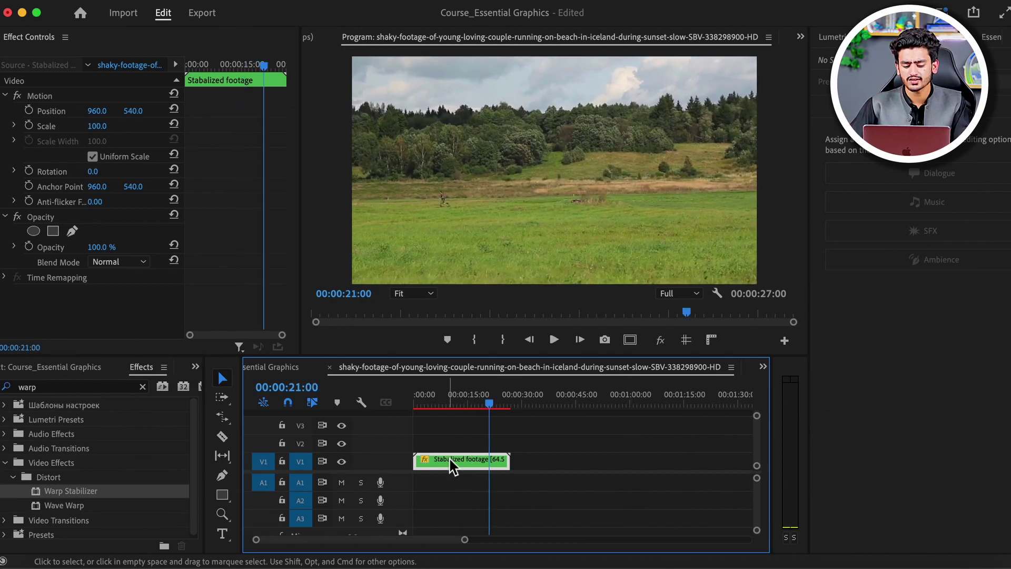
pyautogui.doubleClick(450, 463)
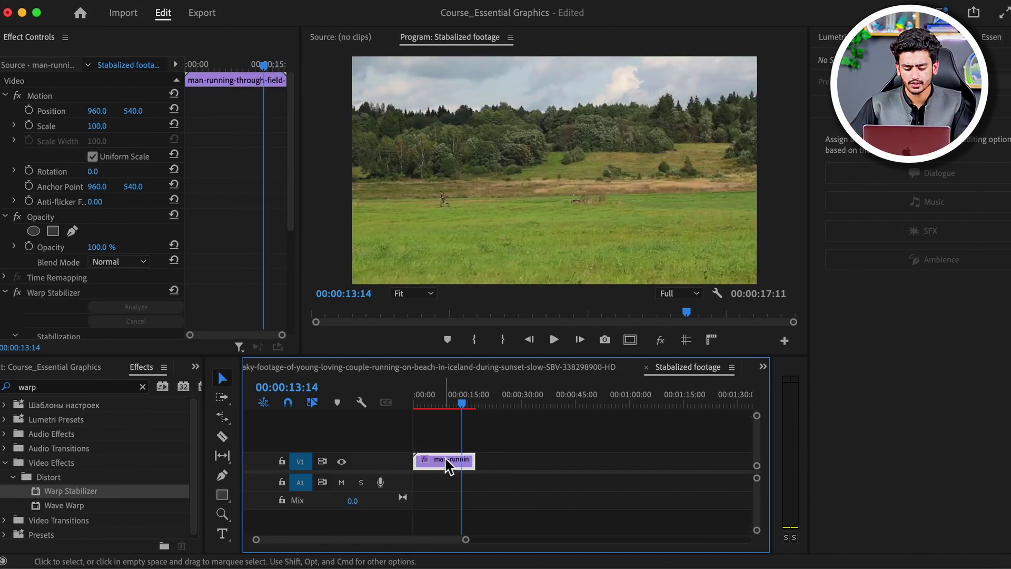
# Keep Warp Stabilizer's Result at Smooth Motion and Method at Subspace Warp
pyautogui.scroll(-5, 79, 316)
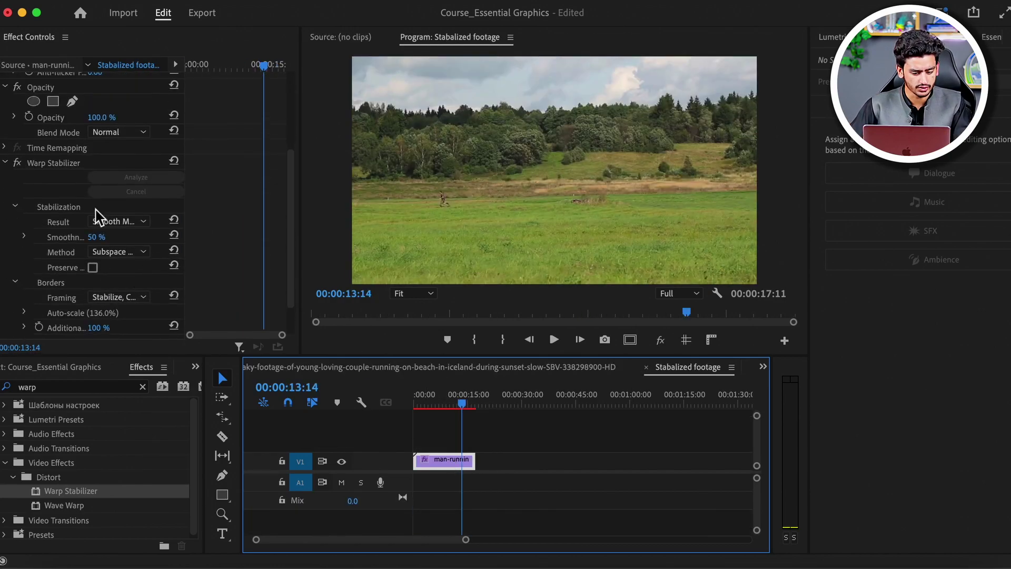
pyautogui.click(121, 221)
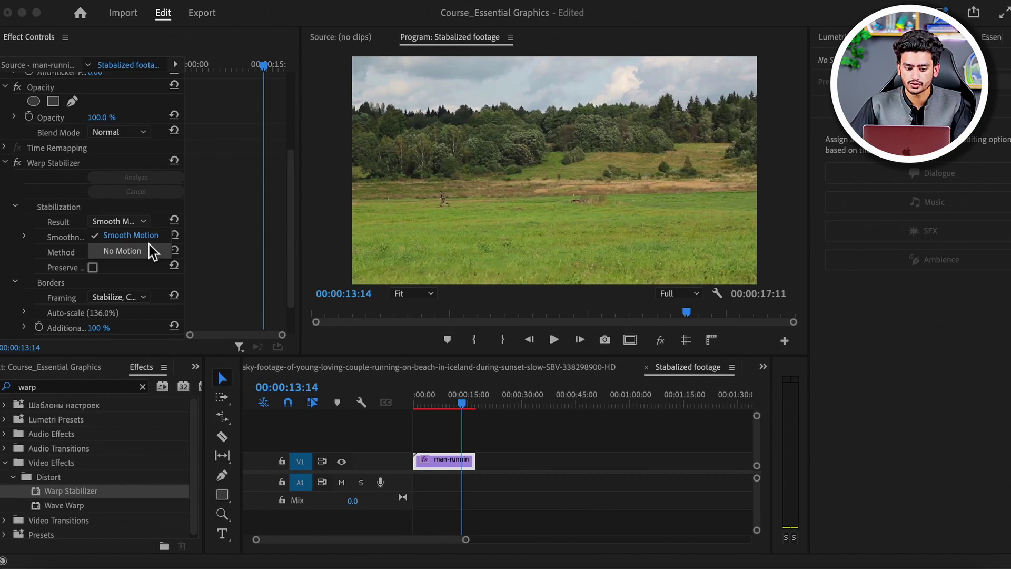
pyautogui.click(4, 266)
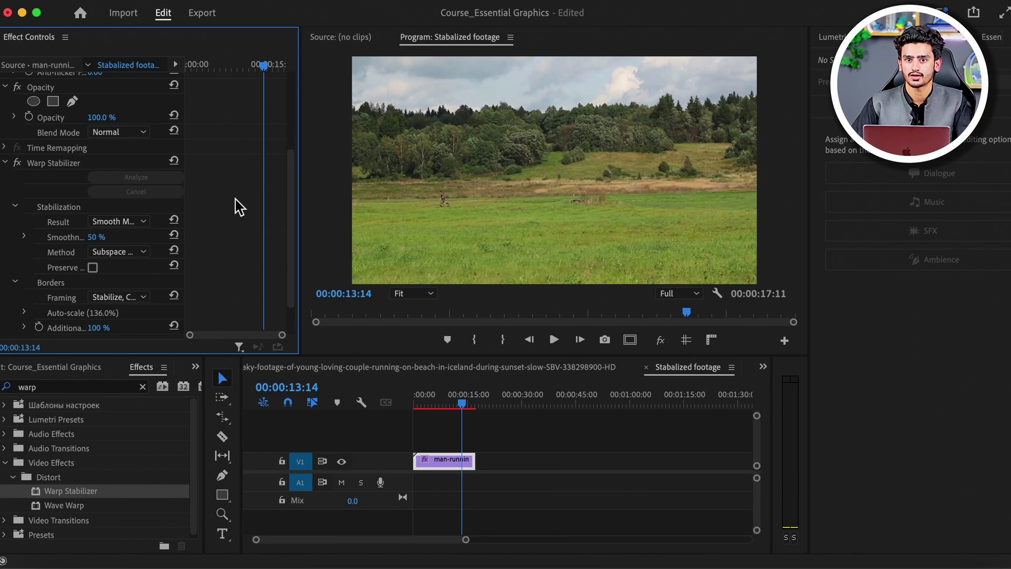
pyautogui.click(118, 253)
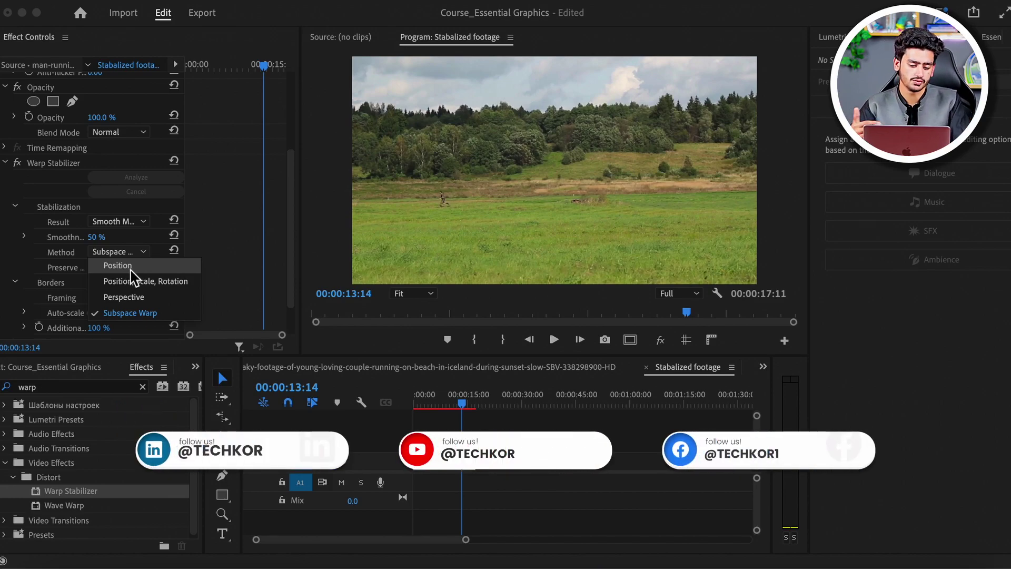
pyautogui.click(42, 263)
pyautogui.scroll(-1, 200, 295)
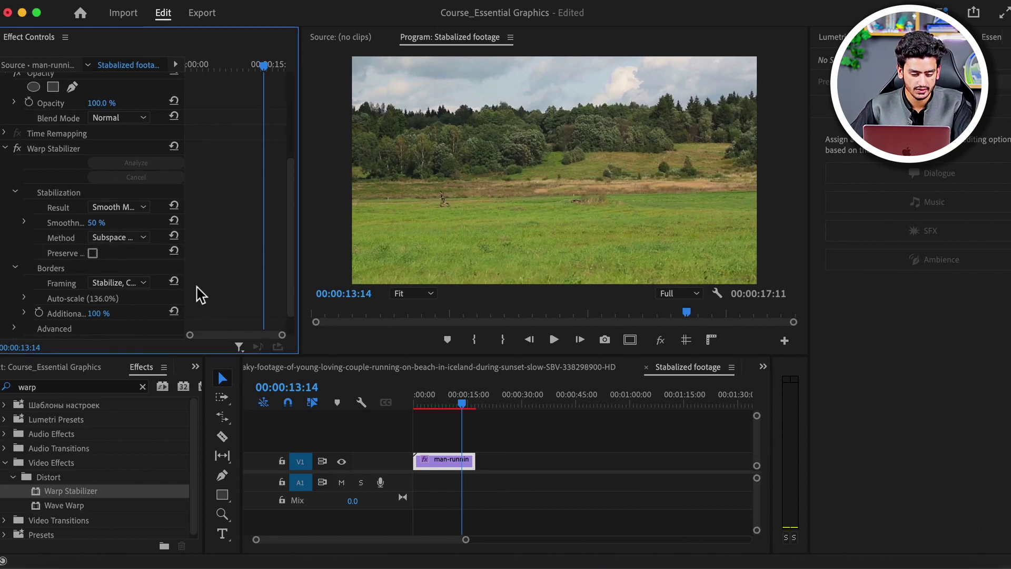
pyautogui.scroll(-2, 200, 295)
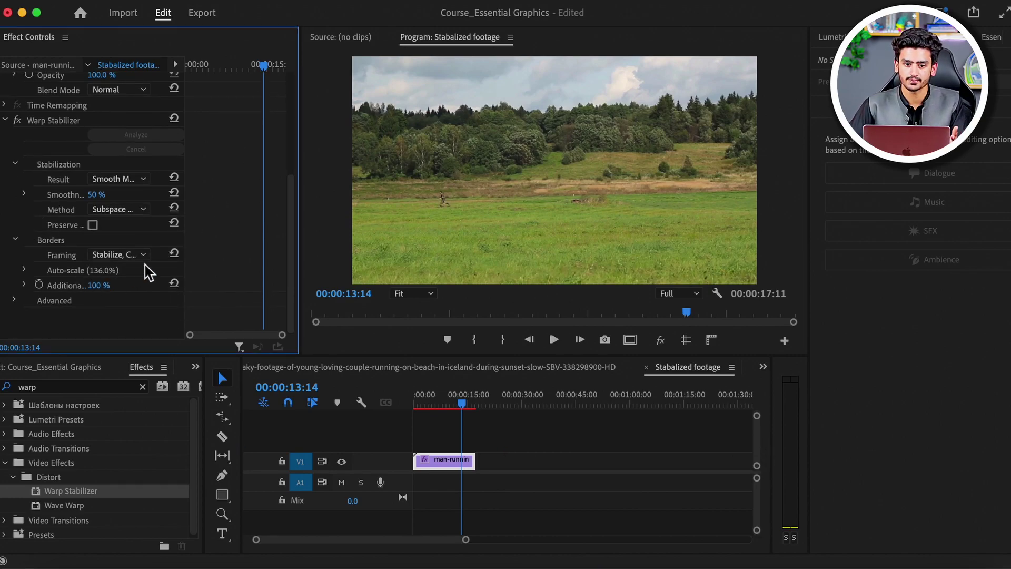